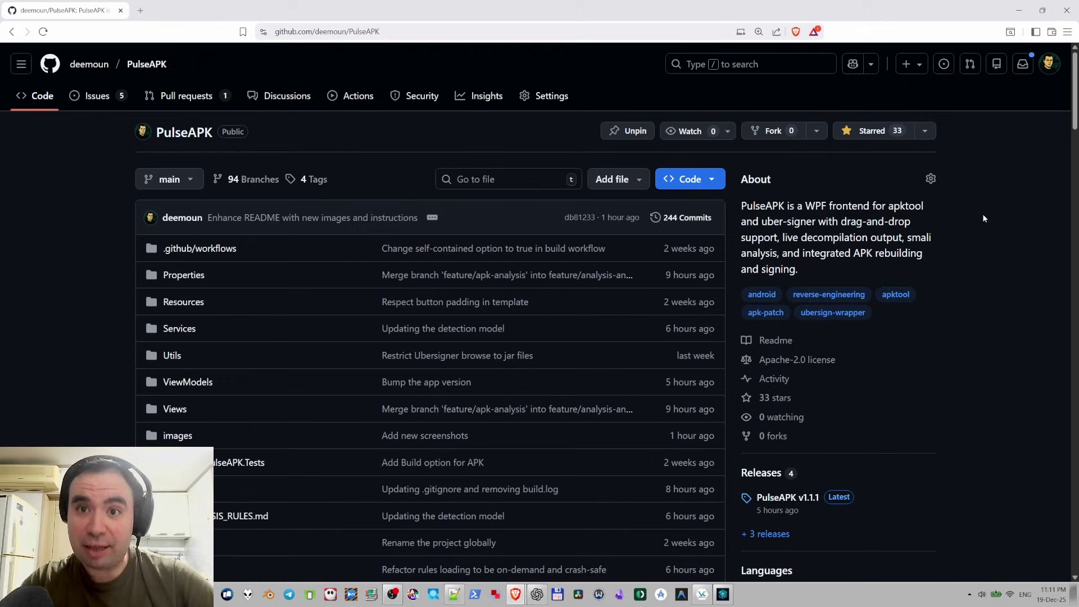
- Scroll the PulseAPK GitHub README down to its Decompilation screen screenshot
scroll(983, 218, down, 5)
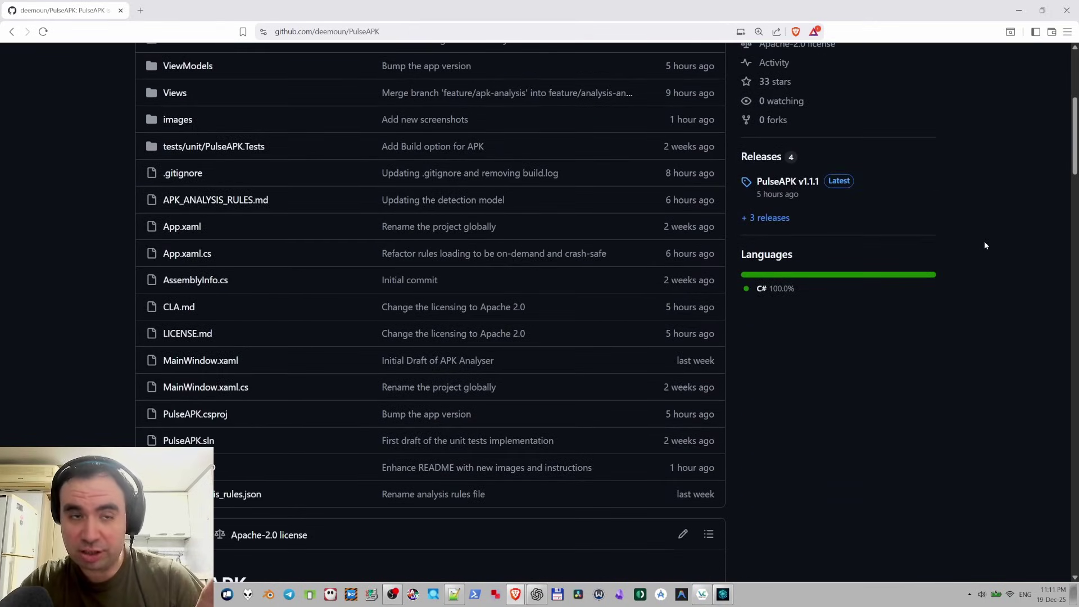
scroll(985, 245, down, 10)
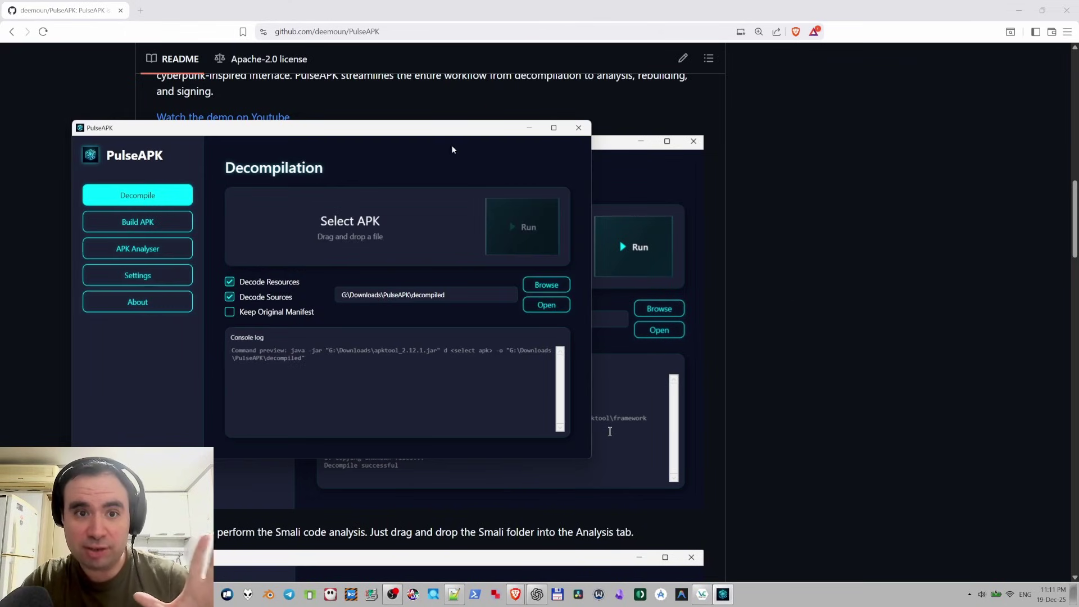
- Nudge the PulseAPK window right, then view the Build APK, APK Analyser and Settings pages
drag(458, 129, 488, 128)
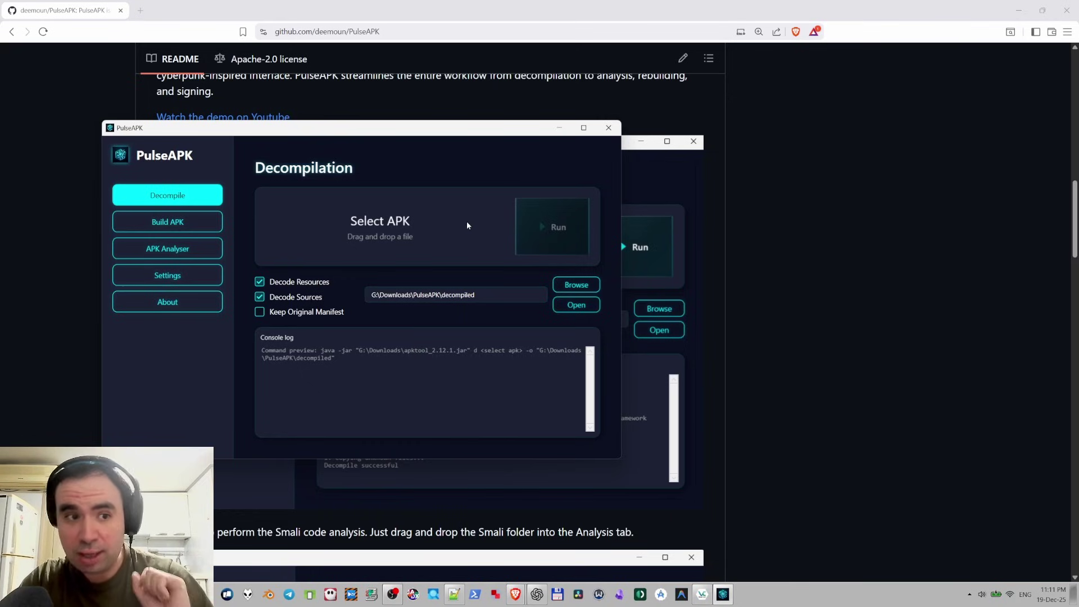
click(207, 217)
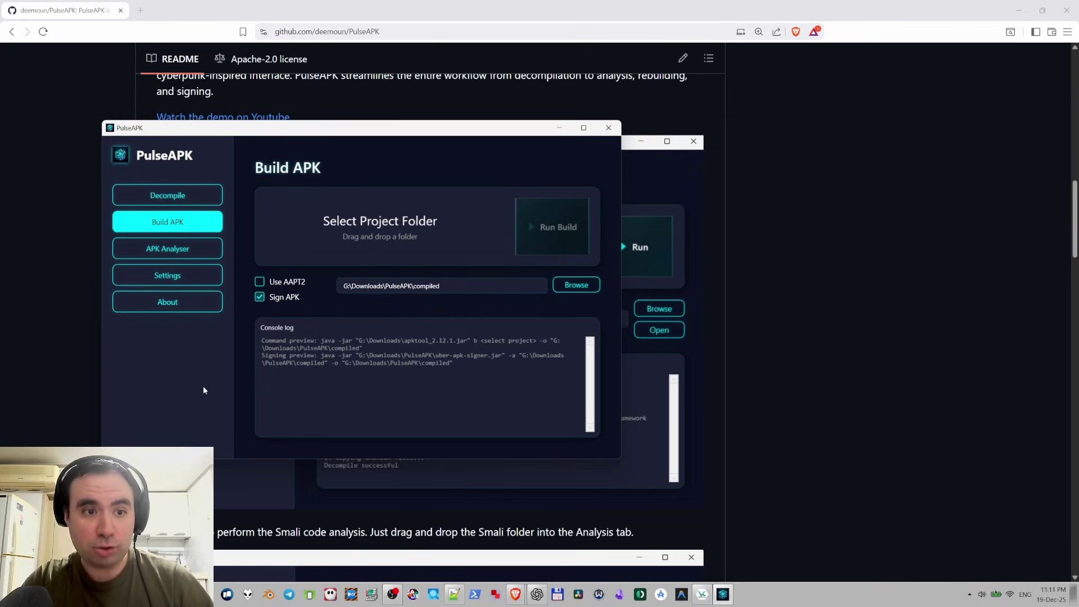
click(208, 250)
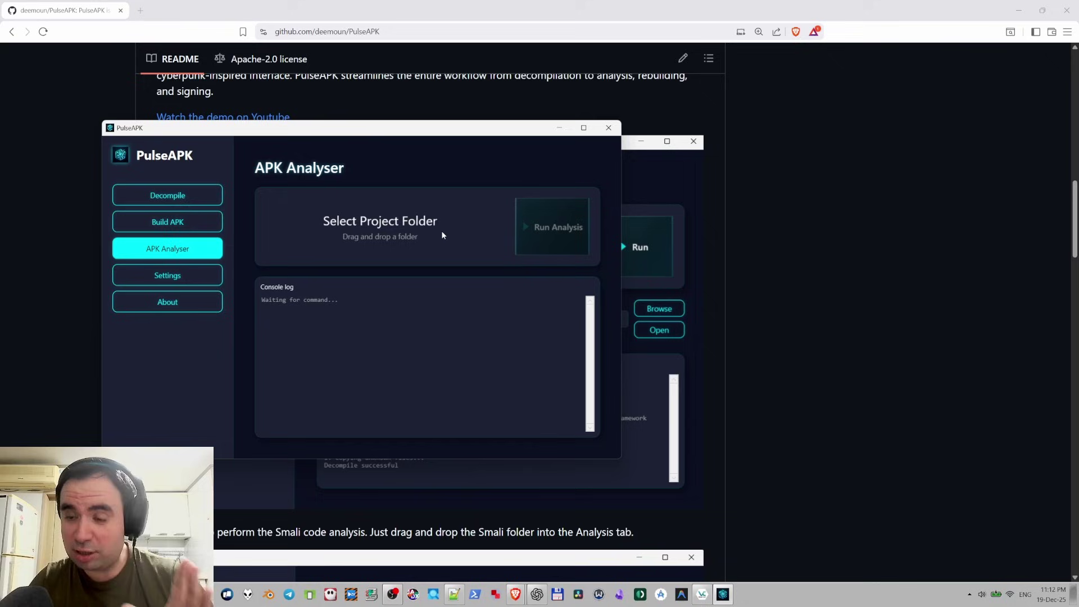
click(181, 278)
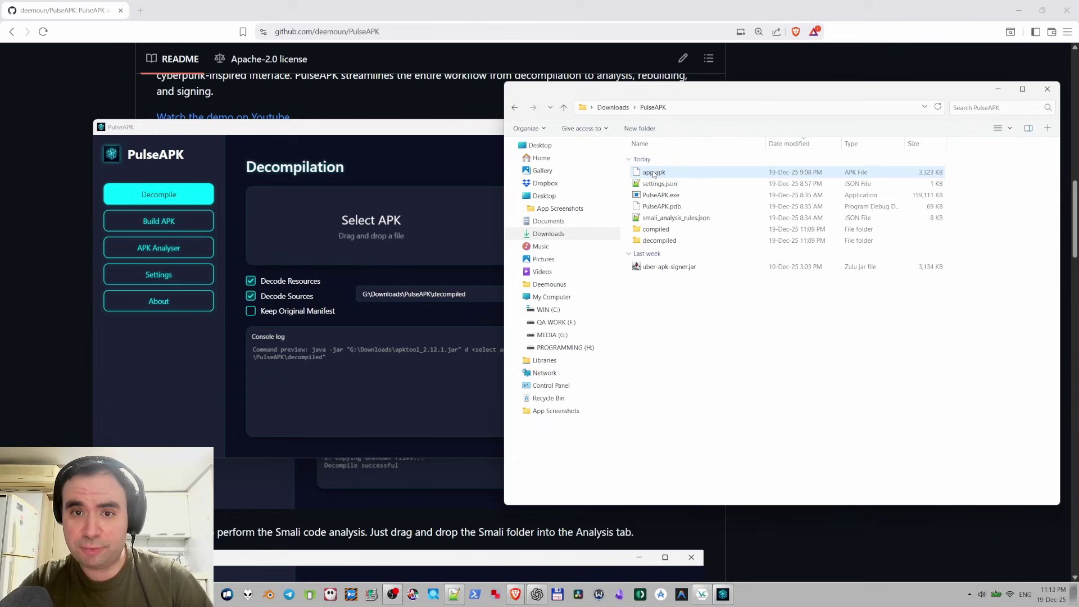
- Load app.apk into the Decompilation page and decompile it, dismissing the success message
drag(653, 173, 410, 230)
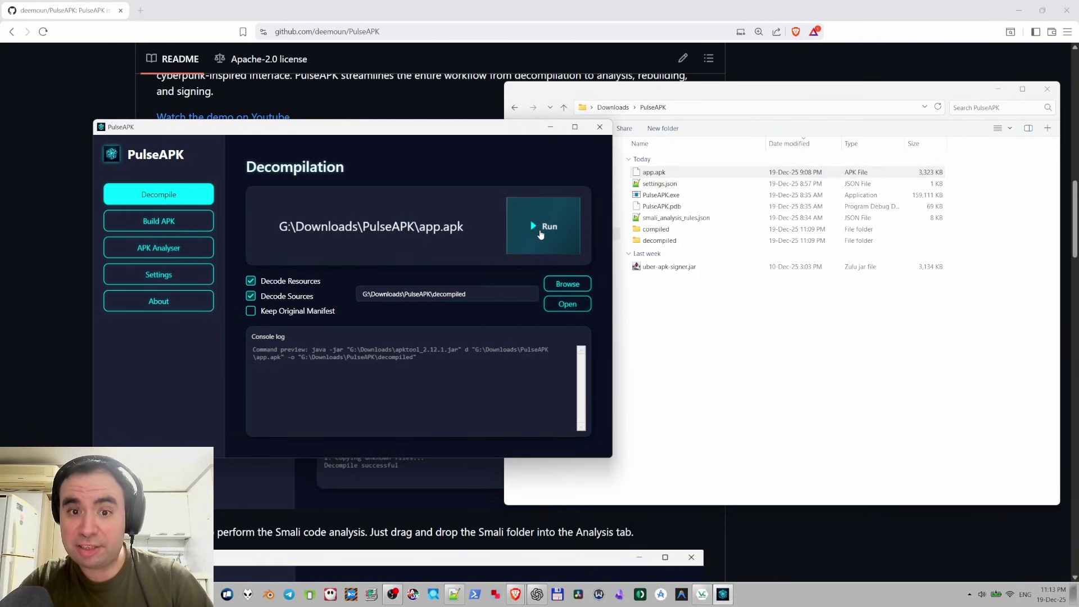
click(539, 233)
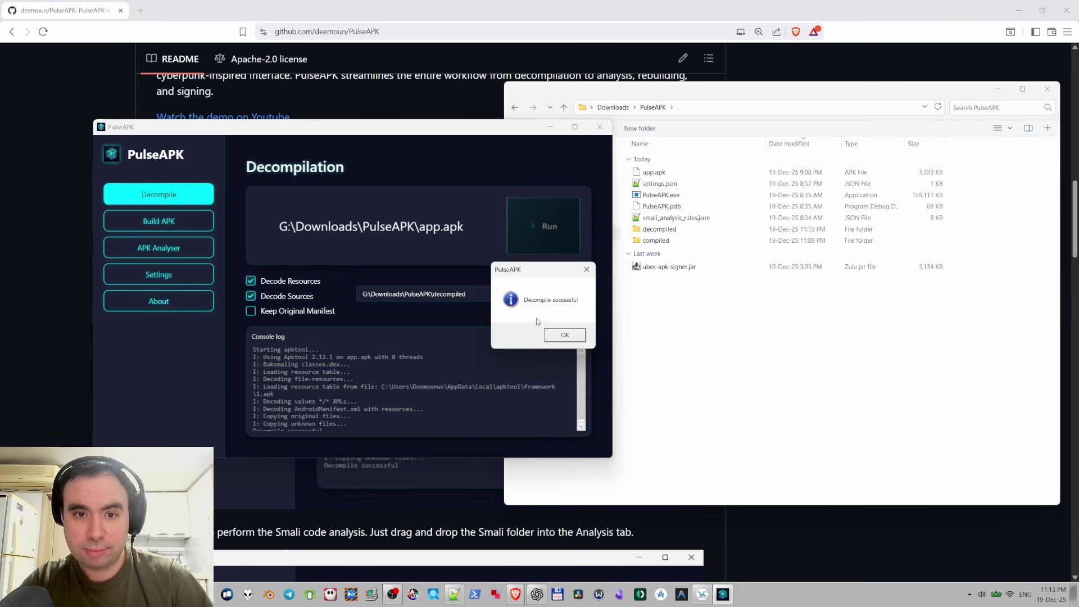
click(557, 333)
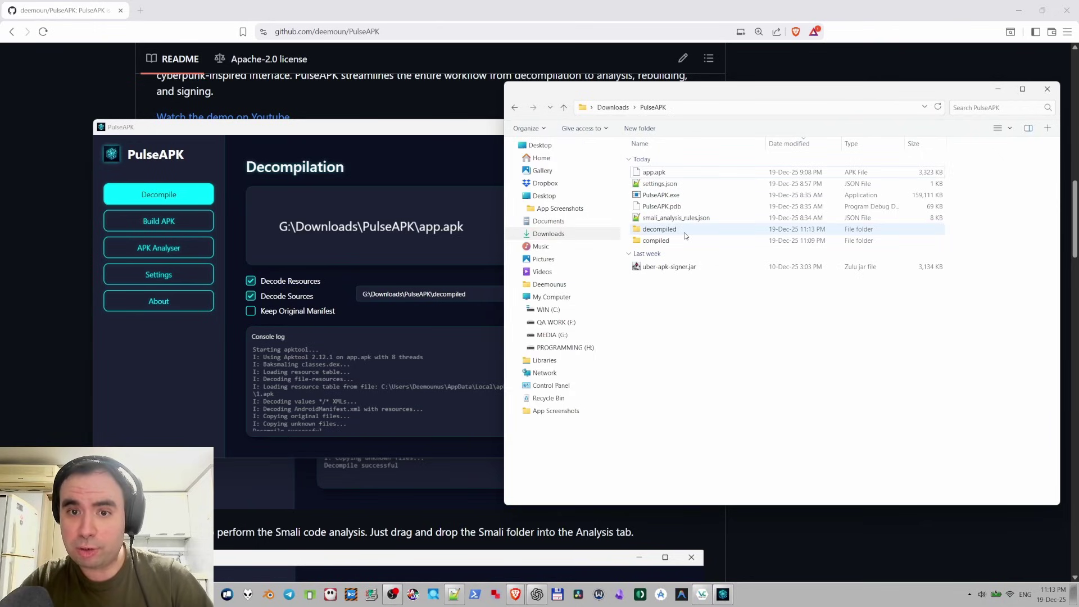
- Check the decompiled folder's contents, then go back up to the PulseAPK folder
double_click(659, 230)
click(497, 275)
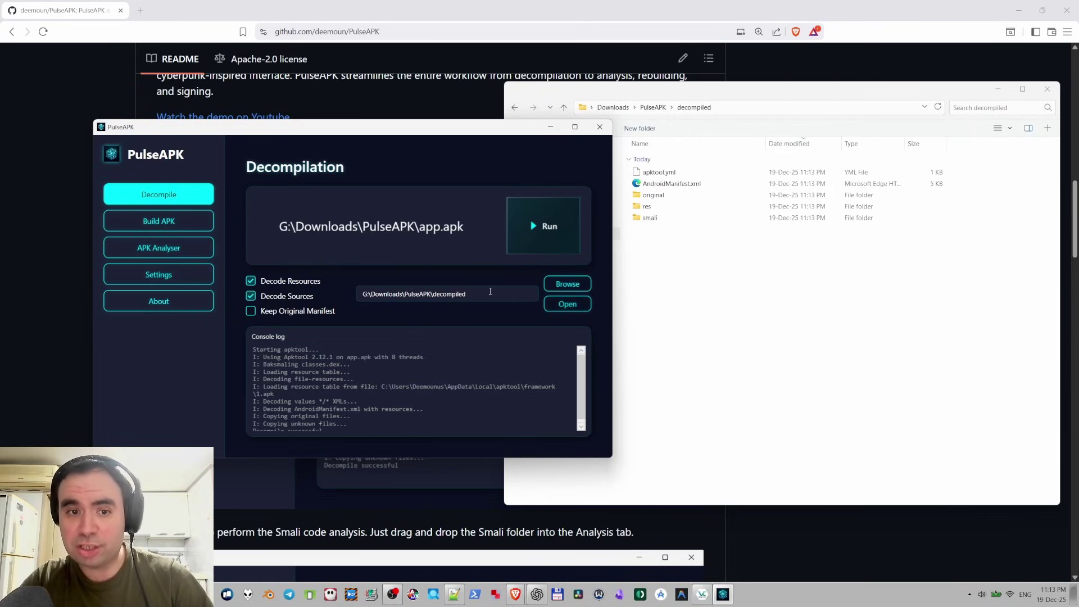
click(691, 338)
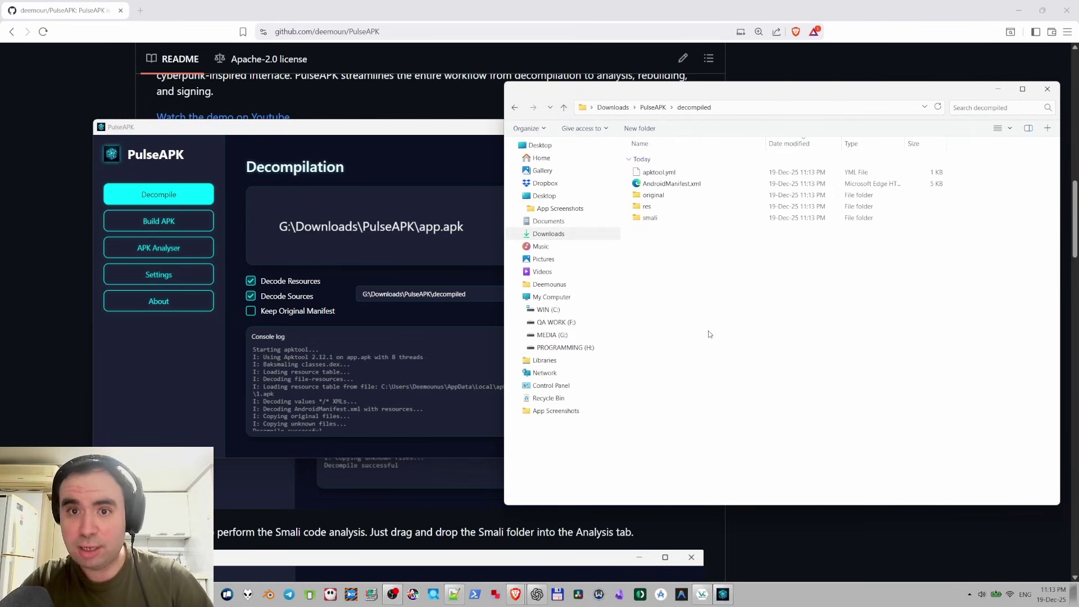
click(652, 107)
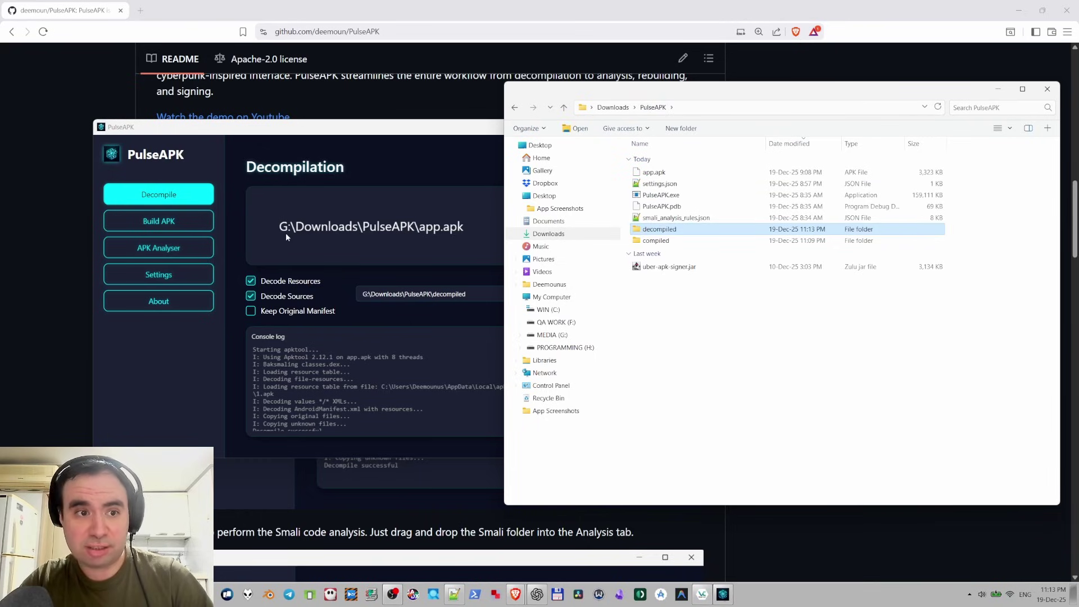
- Run the APK Analyser on the decompiled folder
click(179, 251)
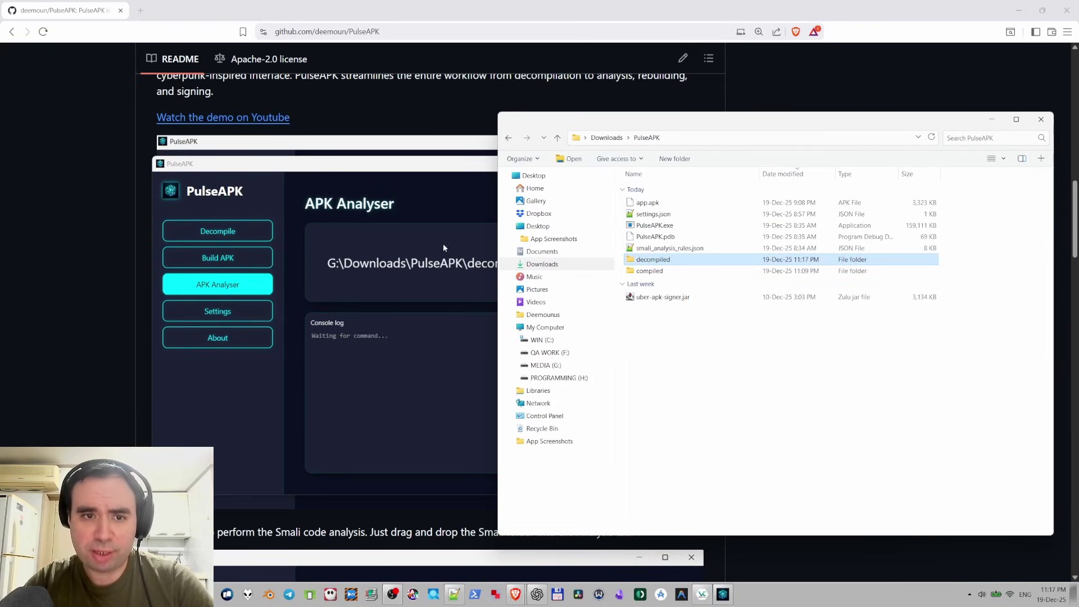
click(443, 247)
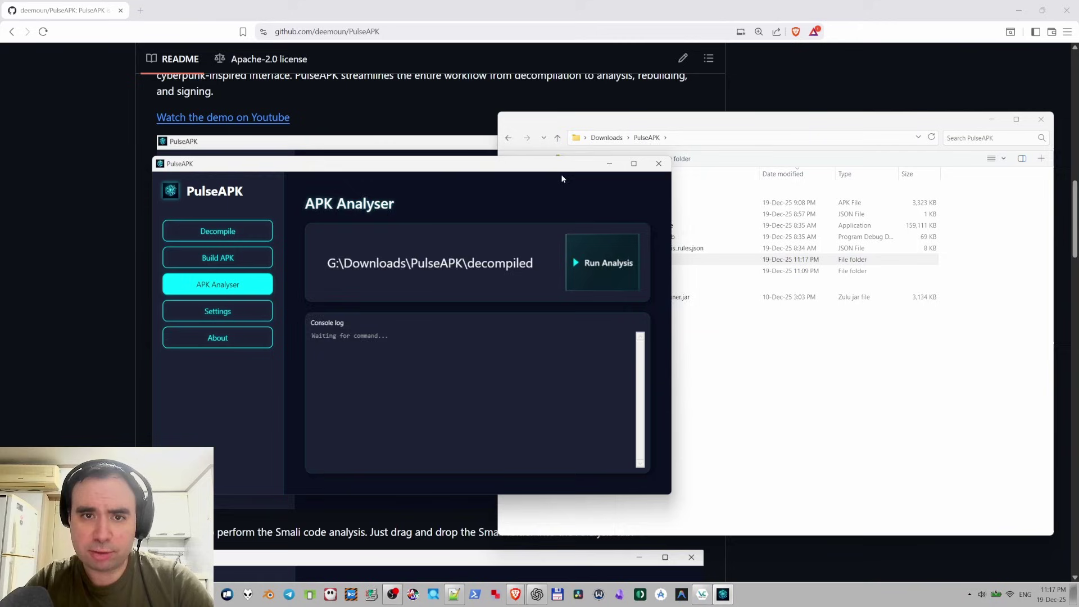
drag(560, 168, 649, 153)
click(694, 247)
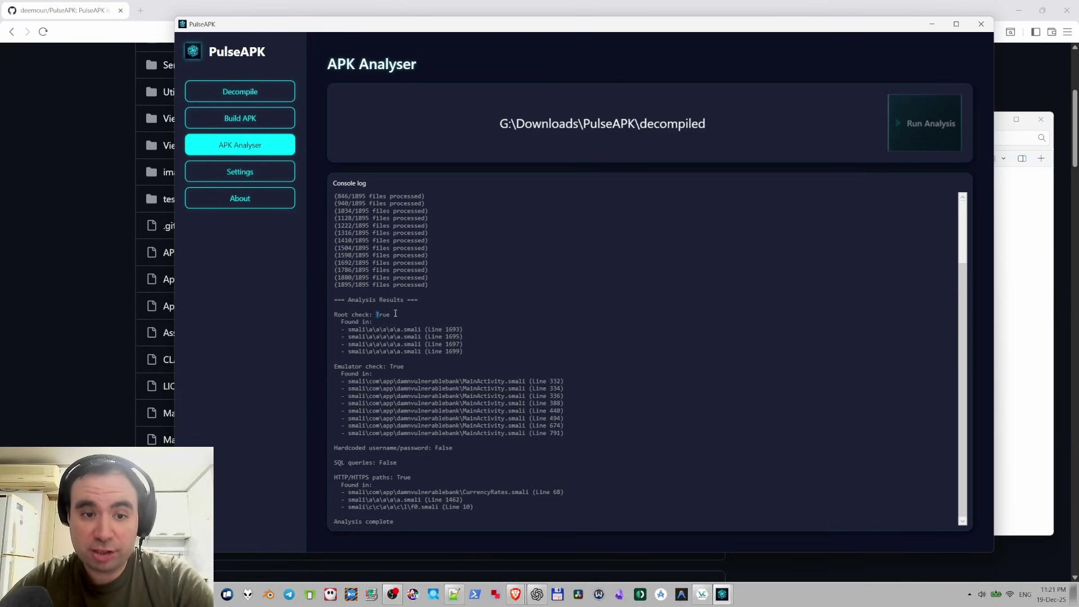
- Review the results: root and emulator checks True, hardcoded credentials False, HTTP/HTTPS paths found
drag(343, 329, 466, 330)
click(444, 330)
click(467, 332)
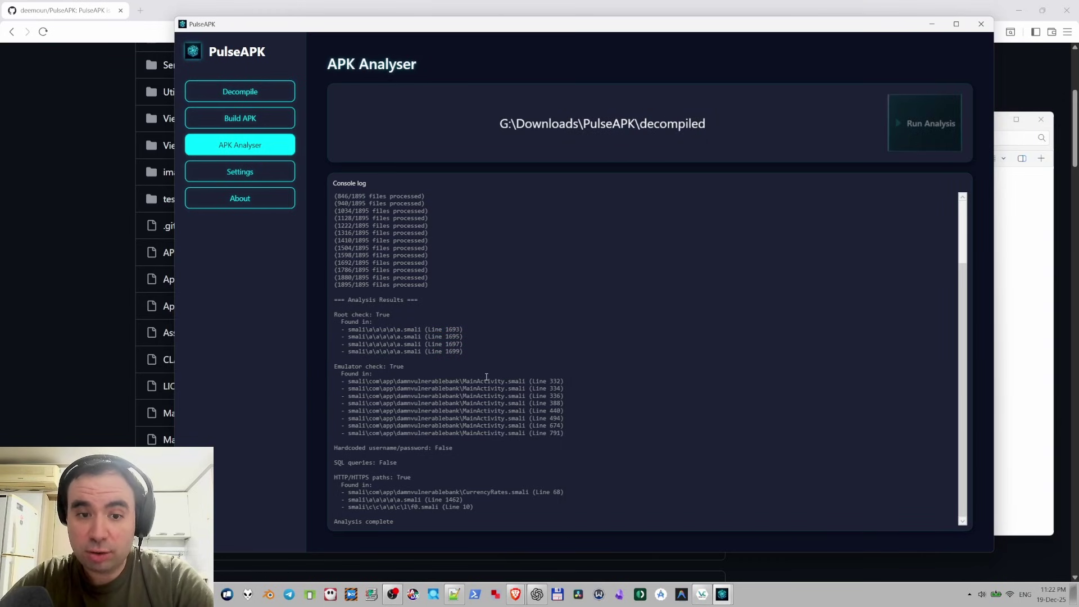
drag(465, 381, 526, 380)
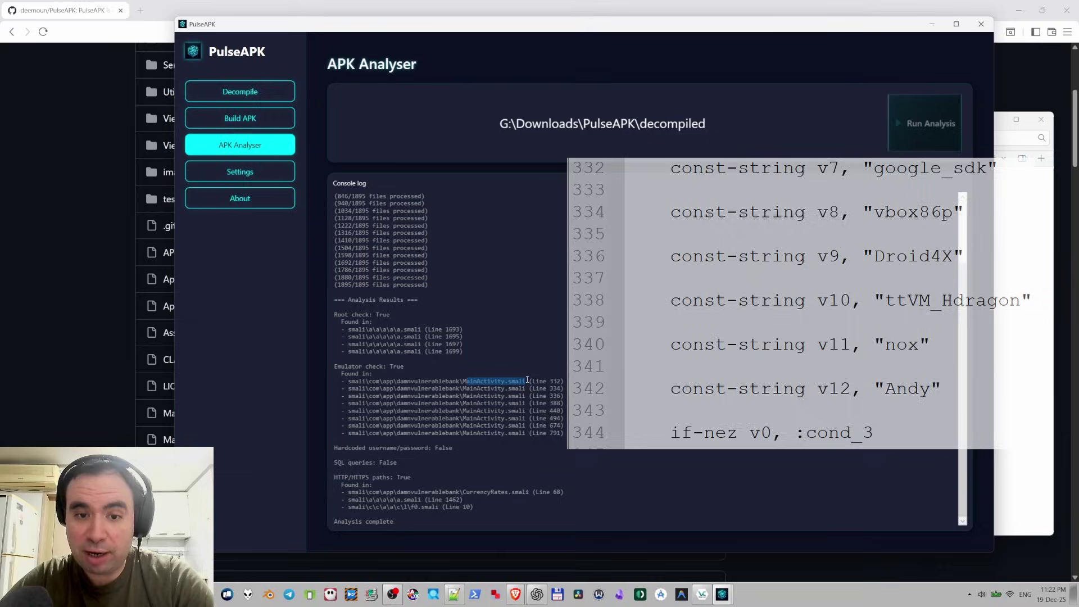
click(528, 380)
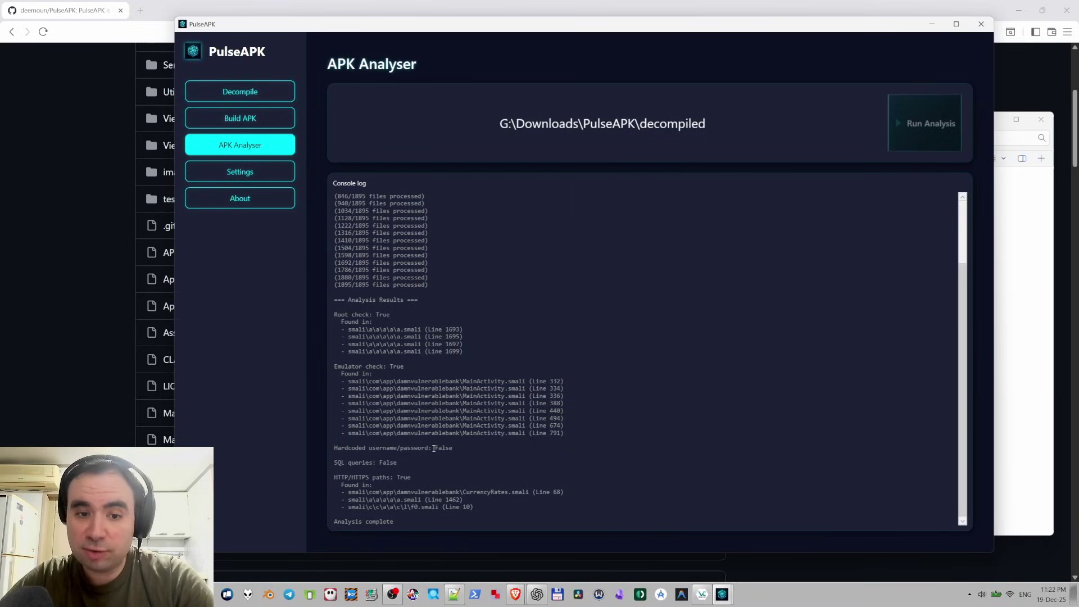
drag(433, 448, 453, 448)
click(467, 448)
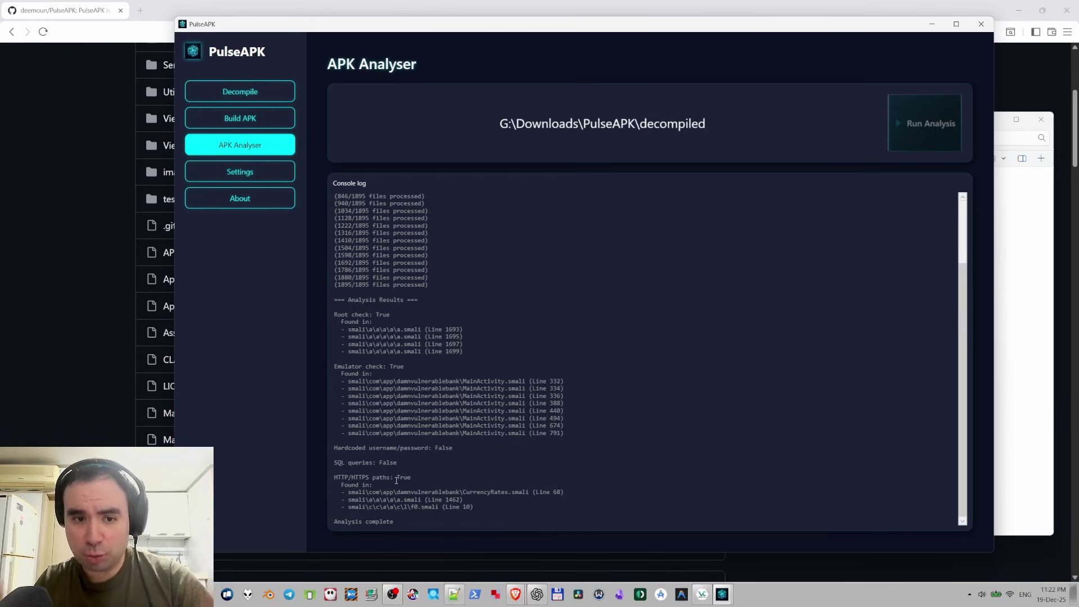
drag(473, 506, 327, 481)
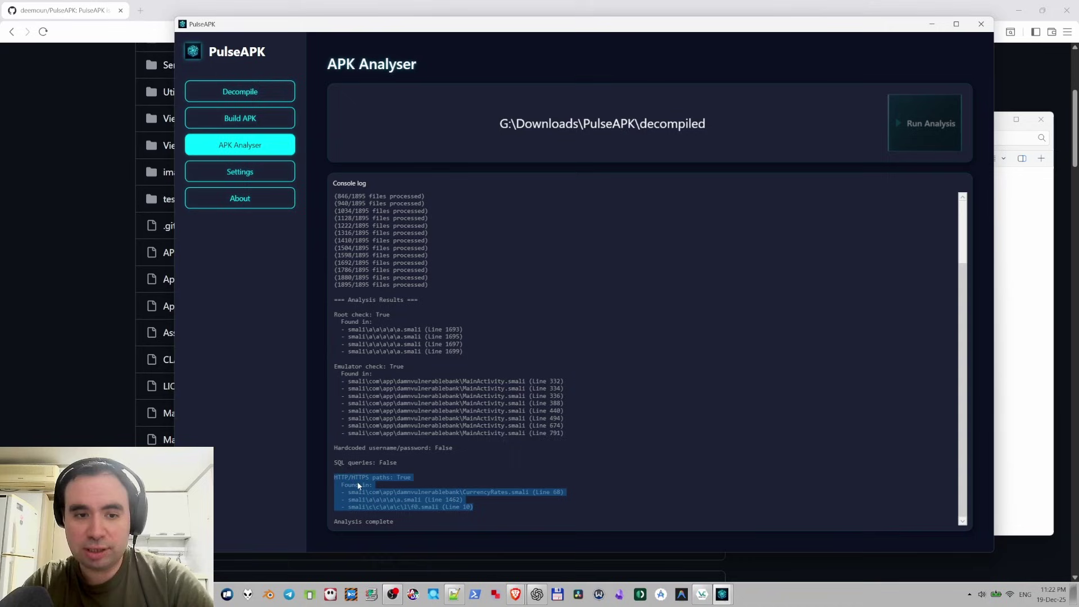
click(444, 471)
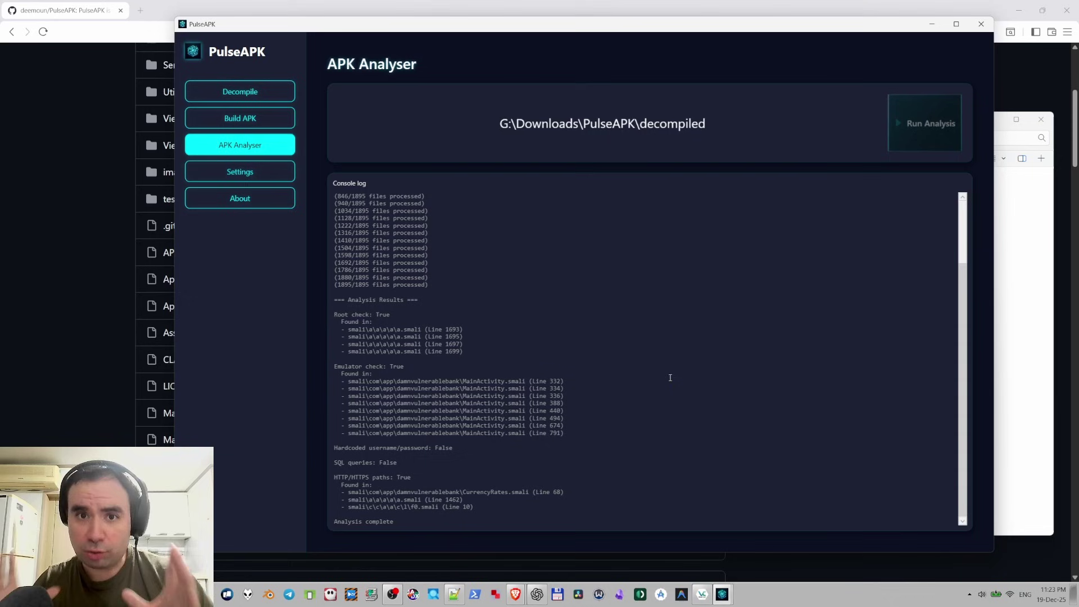
click(1016, 404)
double_click(665, 247)
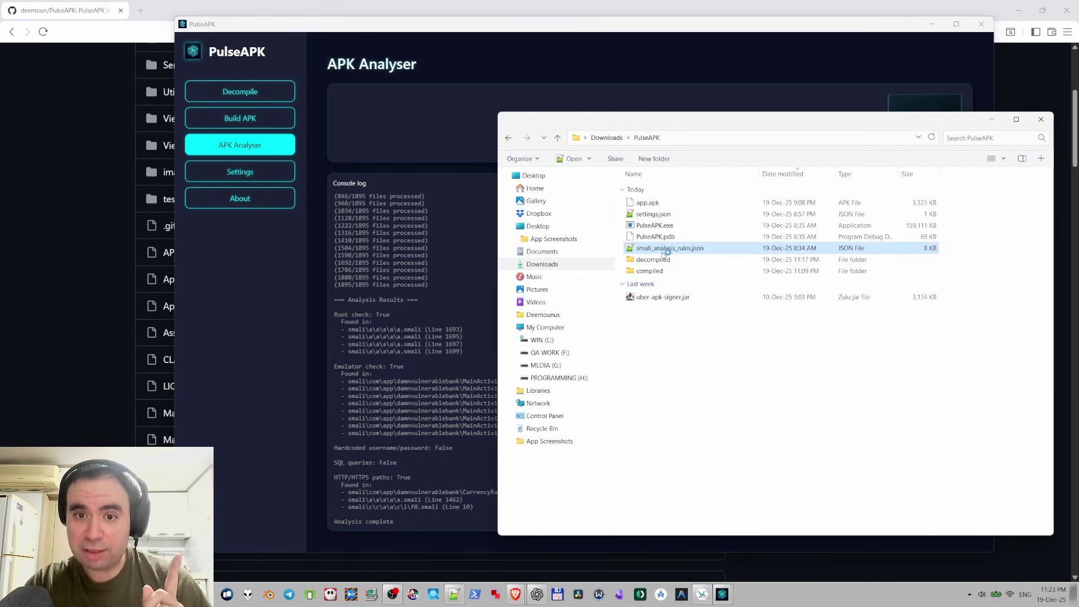
scroll(536, 286, down, 2)
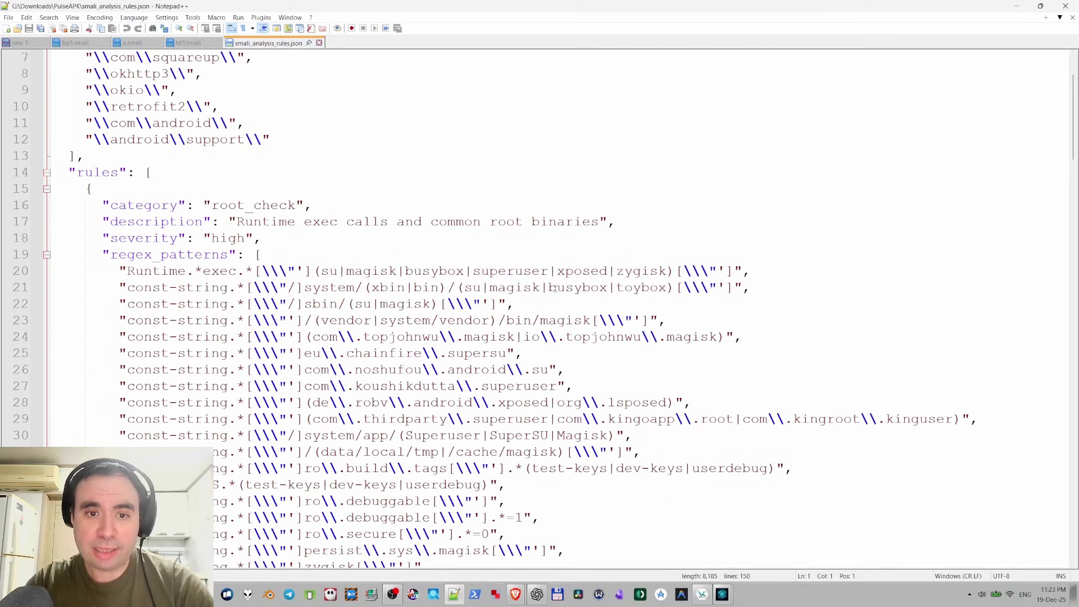
scroll(553, 287, down, 1)
scroll(555, 289, up, 2)
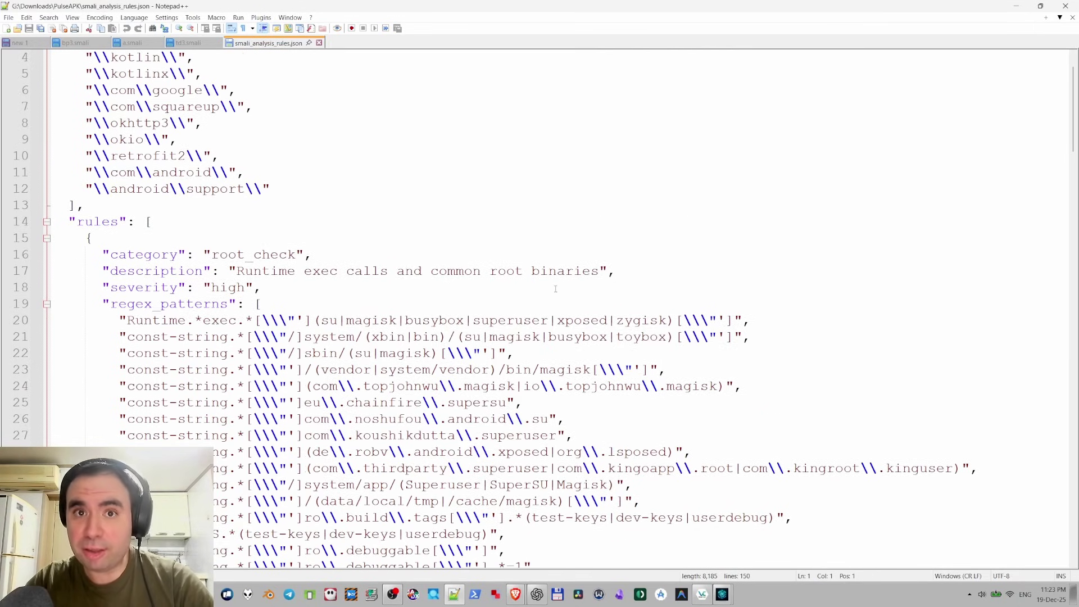
scroll(555, 289, up, 1)
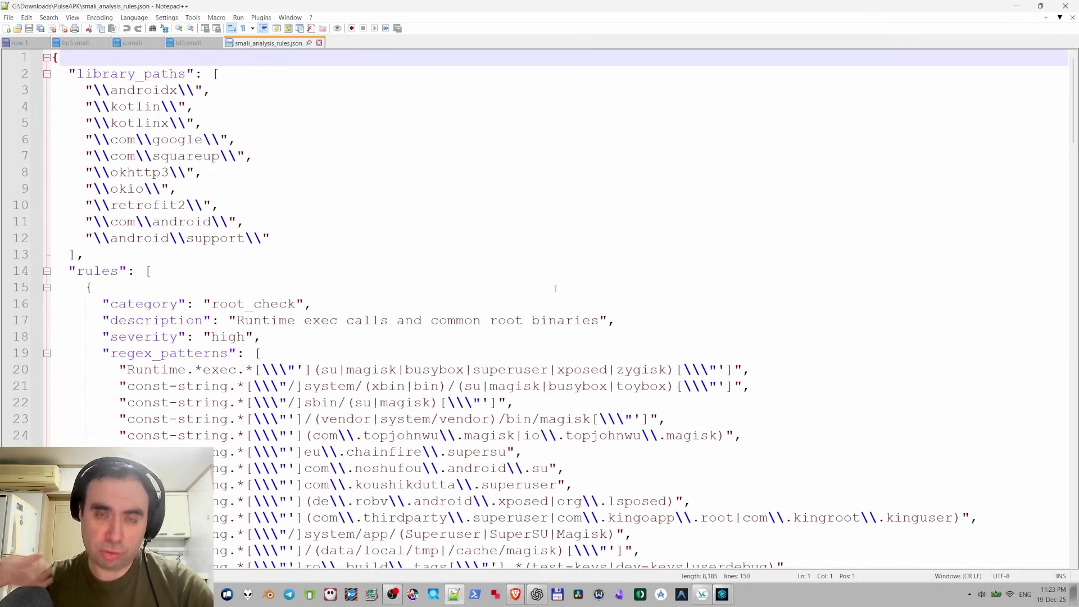
scroll(555, 289, down, 15)
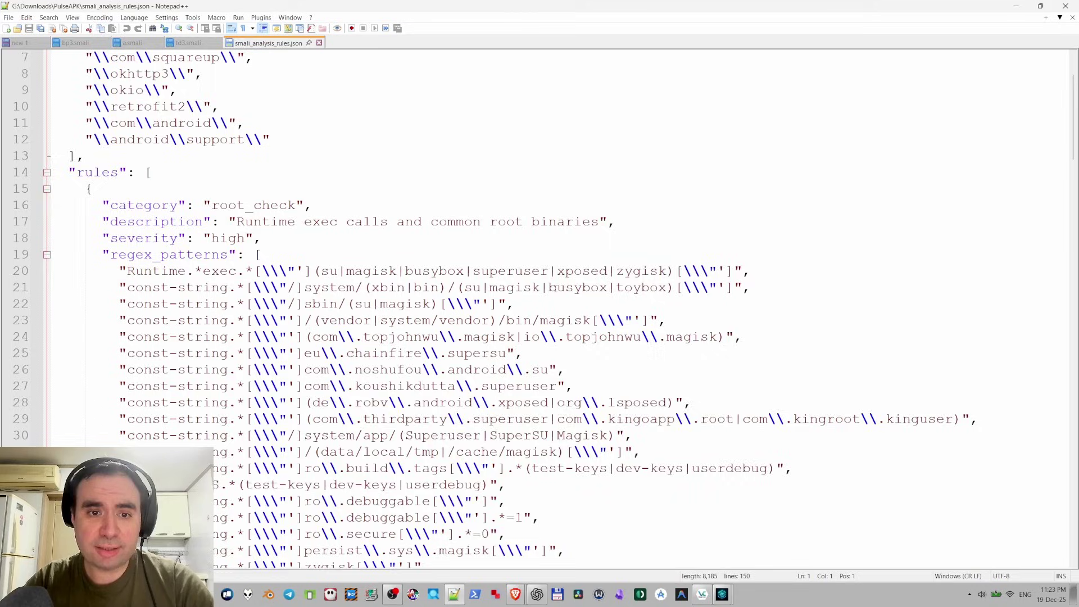
scroll(400, 288, down, 2)
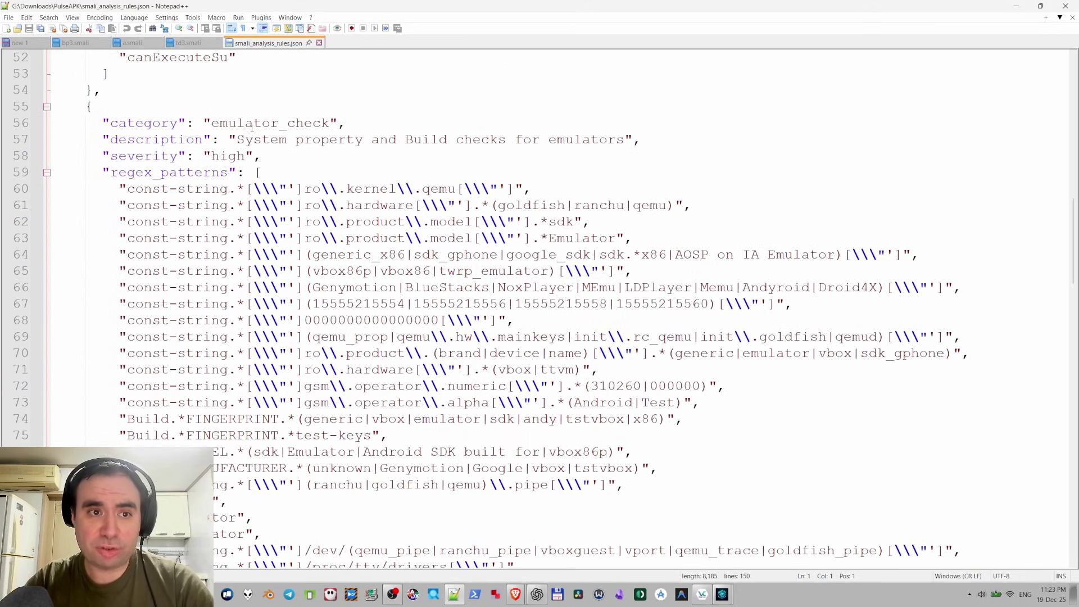
scroll(427, 279, down, 2)
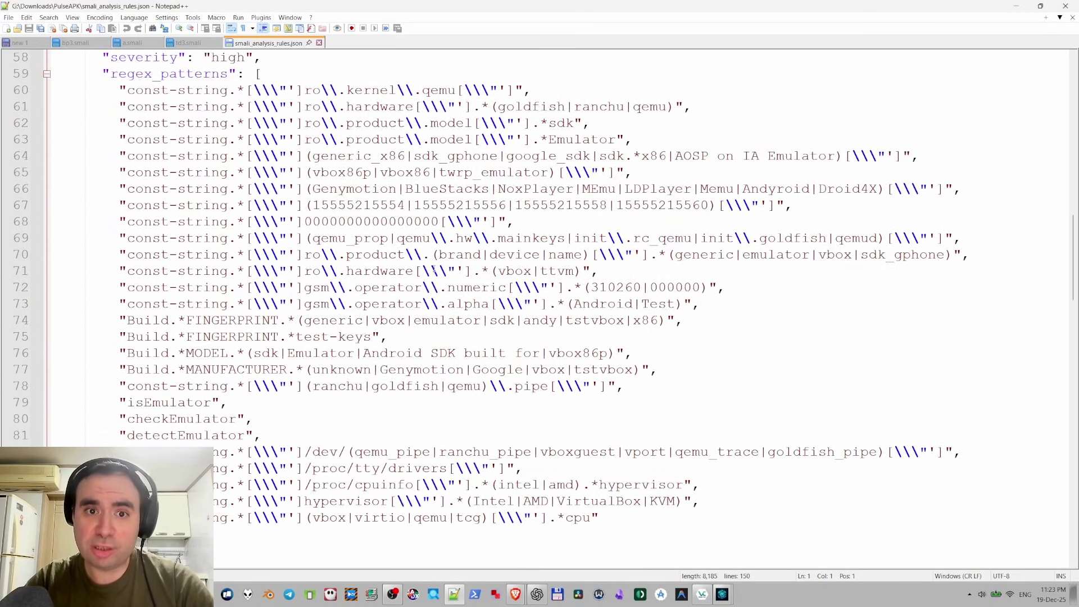
scroll(441, 340, down, 7)
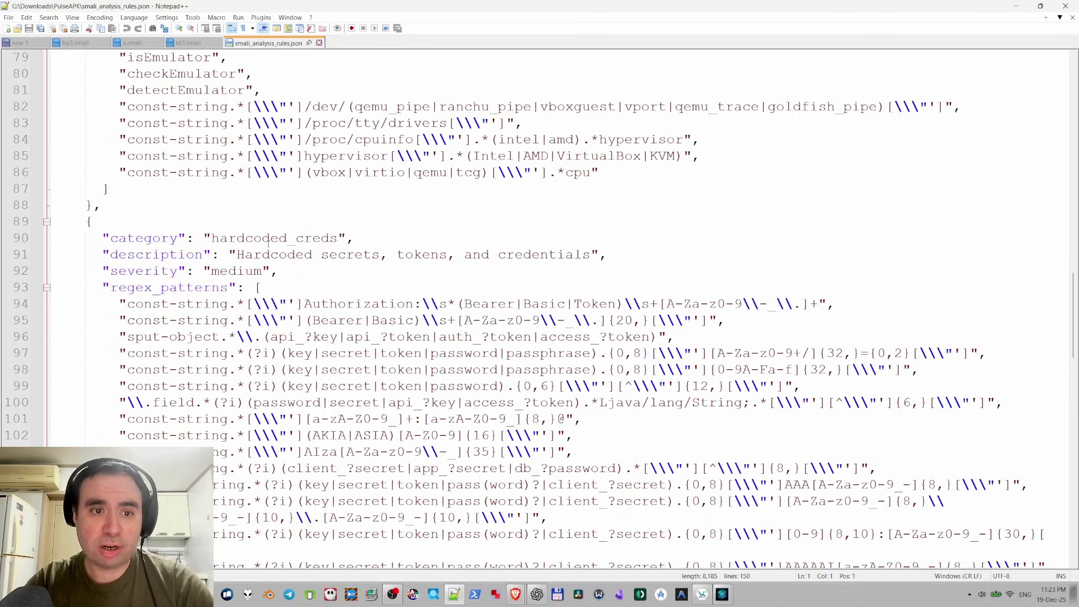
scroll(333, 270, down, 2)
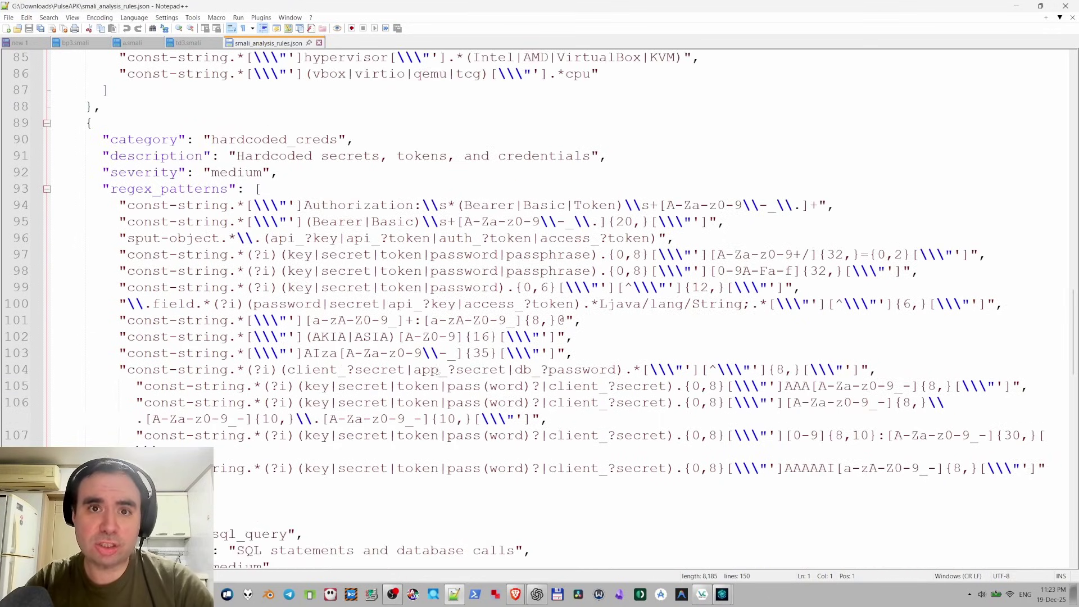
scroll(183, 210, down, 7)
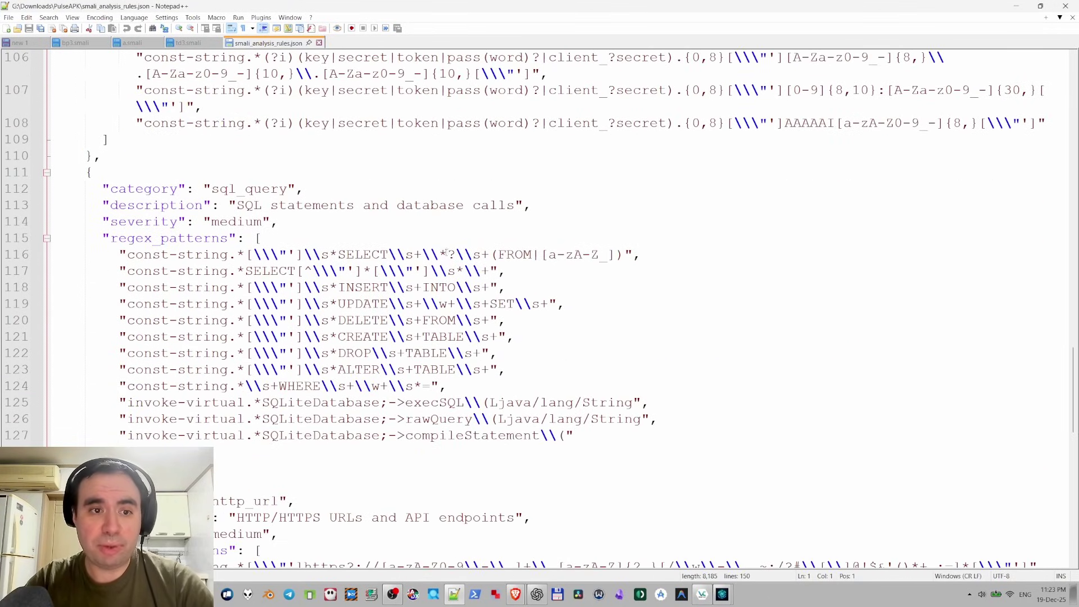
scroll(443, 254, down, 2)
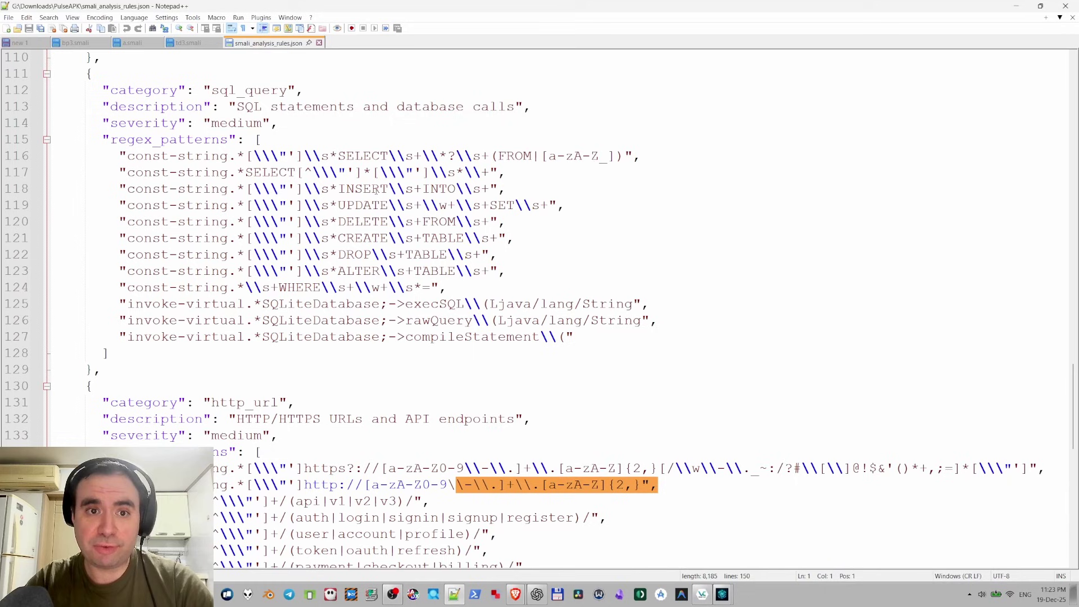
scroll(608, 309, down, 2)
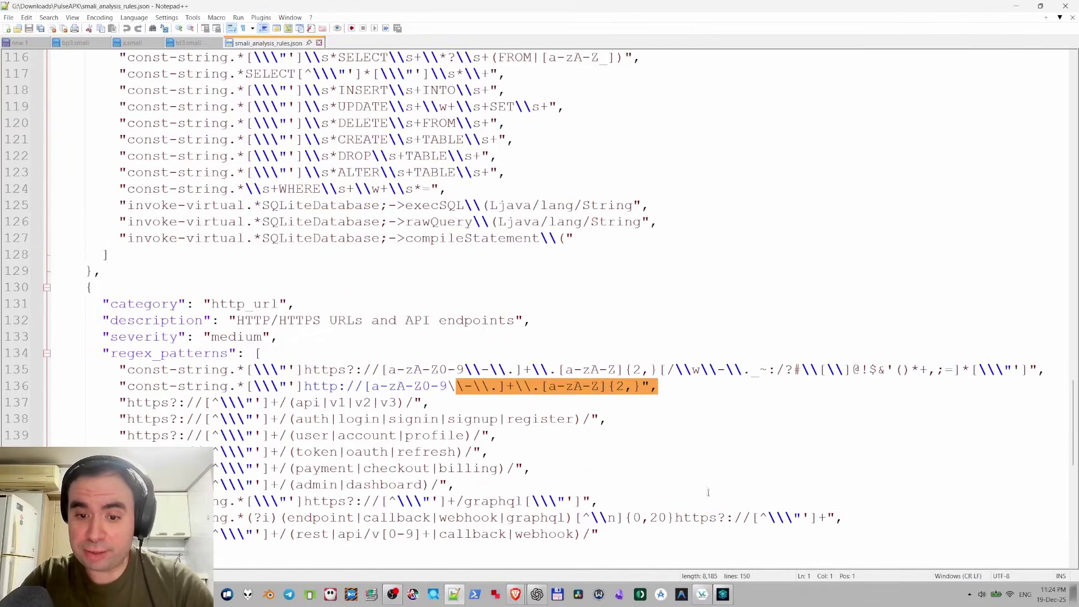
- Load the decompiled folder as the Build APK project, with output set to the compiled folder
click(723, 594)
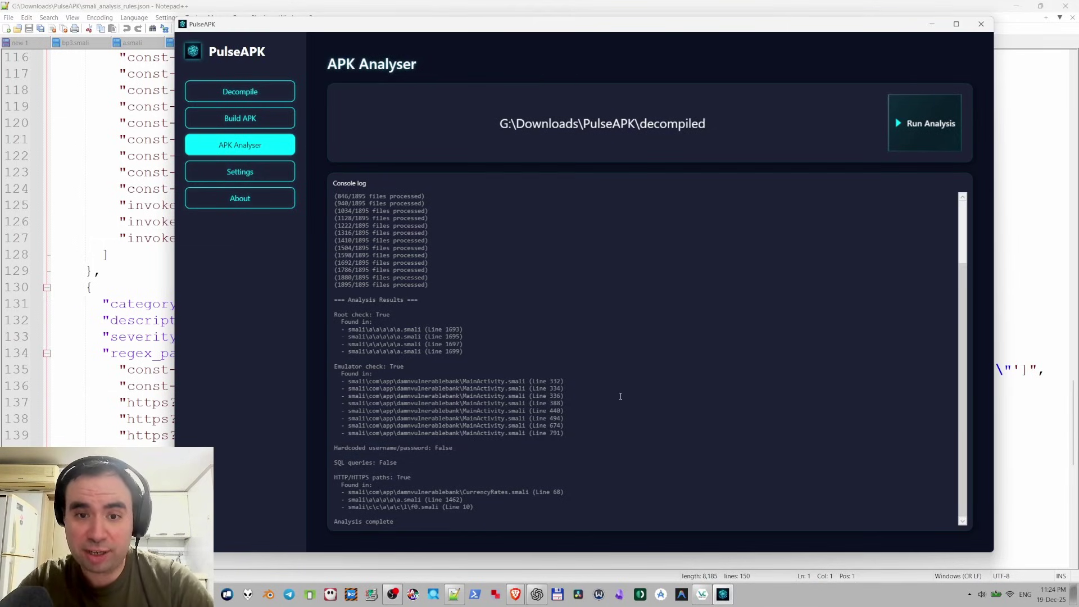
click(279, 117)
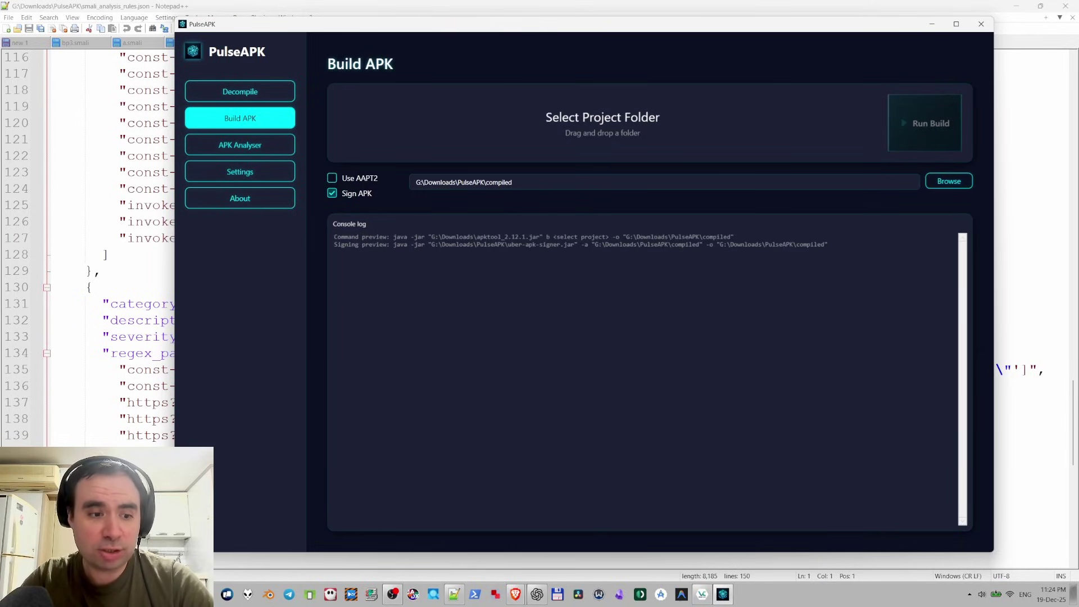
click(602, 120)
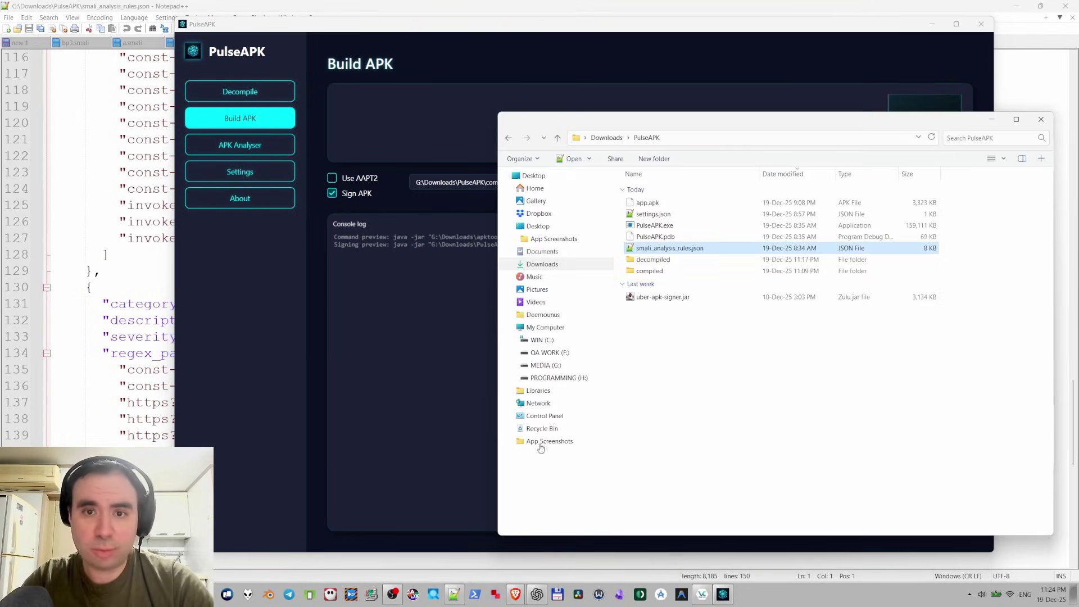
click(663, 260)
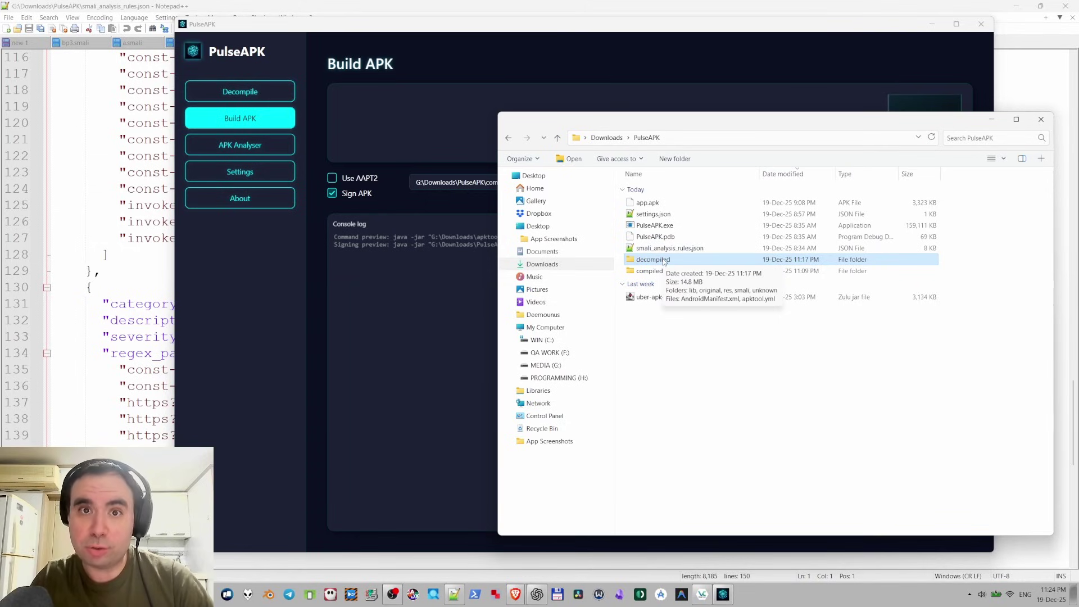
drag(664, 262, 462, 143)
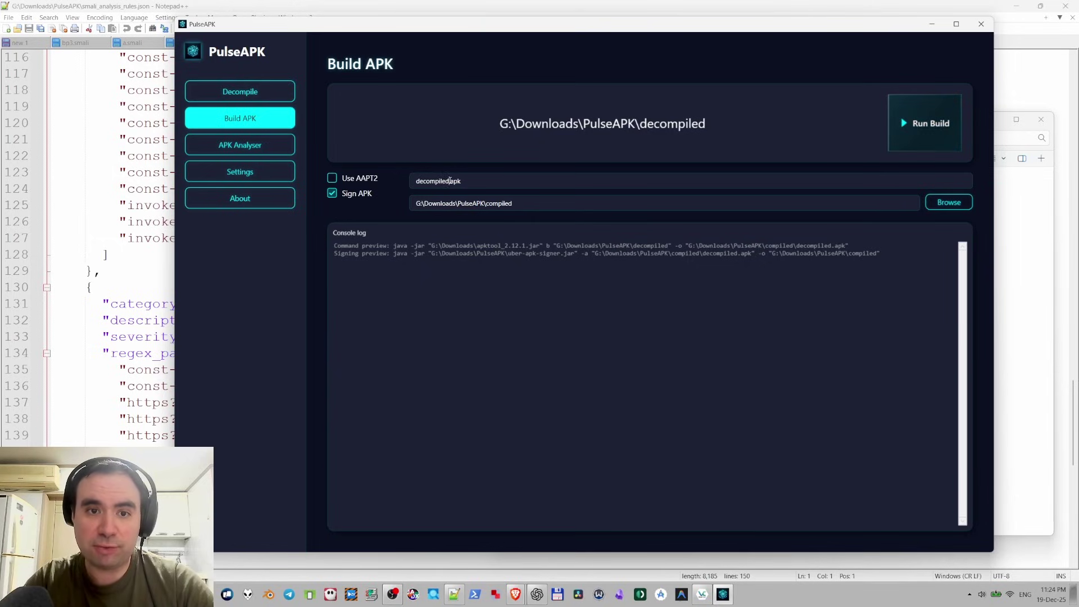
- Rename the output file to DemoApp.apk and run the build and signing
drag(450, 181, 377, 179)
key(BackSpace)
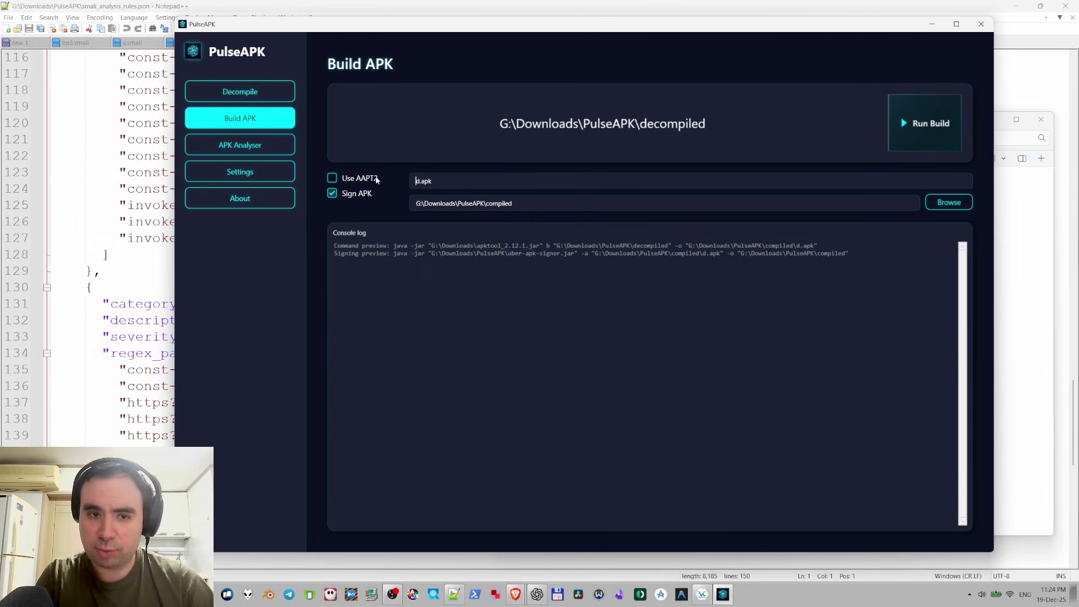
key(Delete)
text(DemoApp)
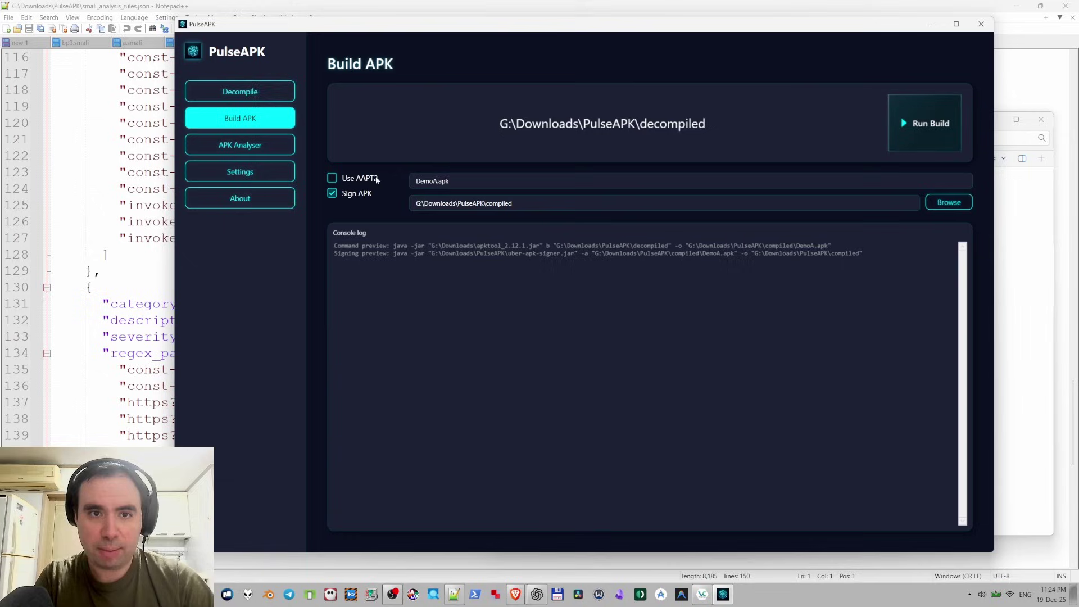
click(939, 121)
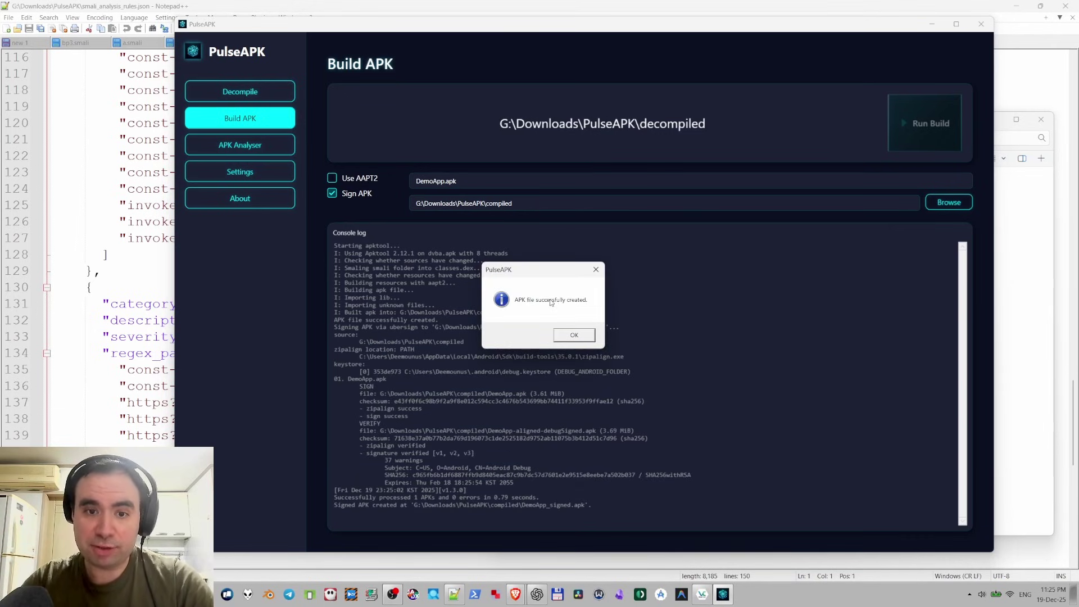
- Inspect DemoApp.apk, DemoApp_signed.apk and DemoApp-aligned-debugSigned.apk in the compiled folder
click(578, 332)
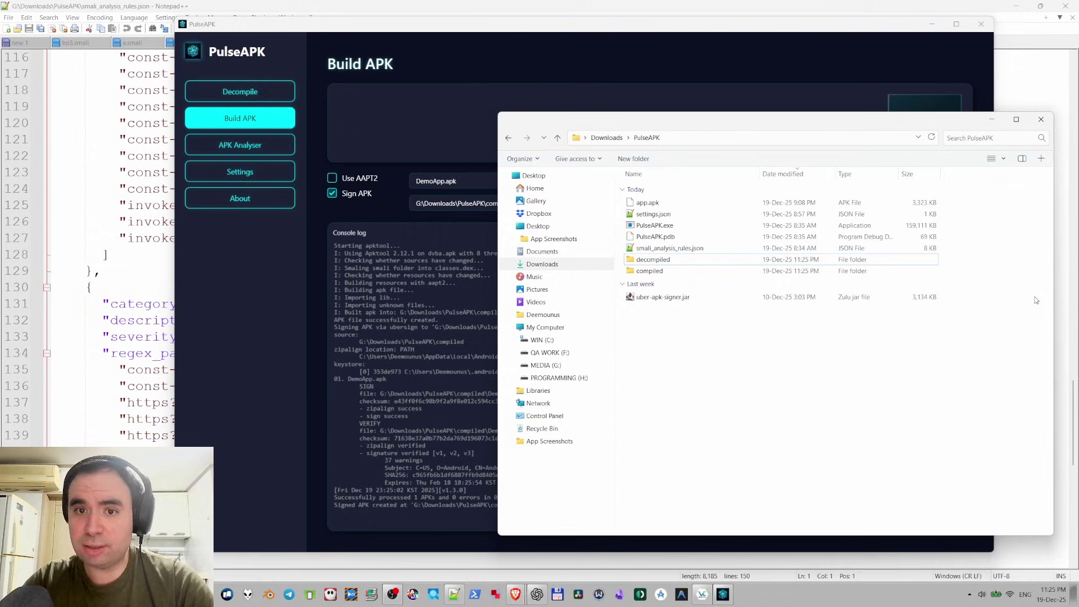
click(678, 261)
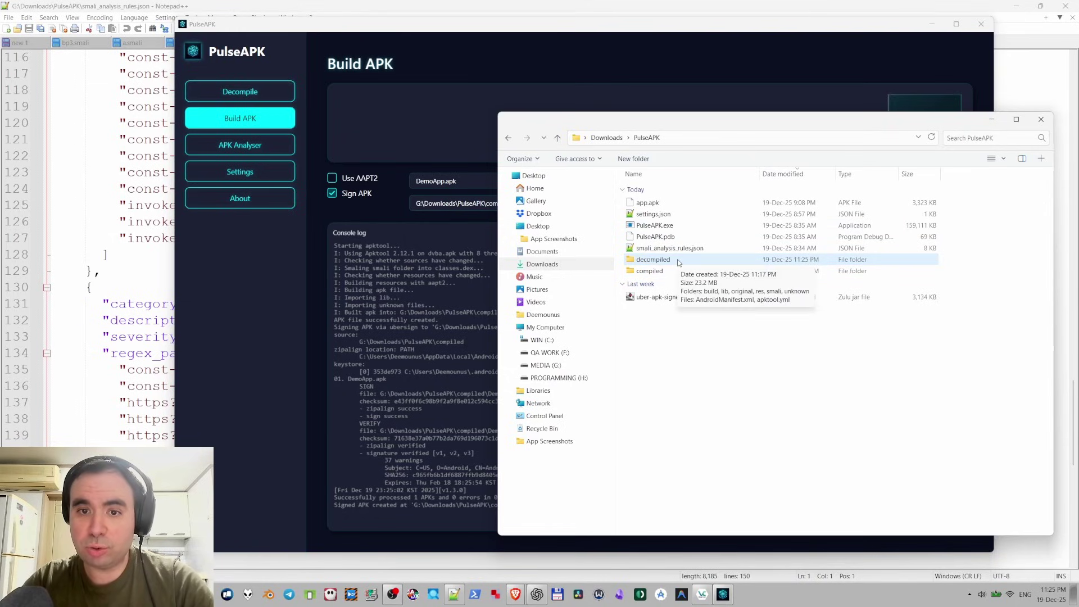
double_click(672, 270)
drag(691, 121, 594, 121)
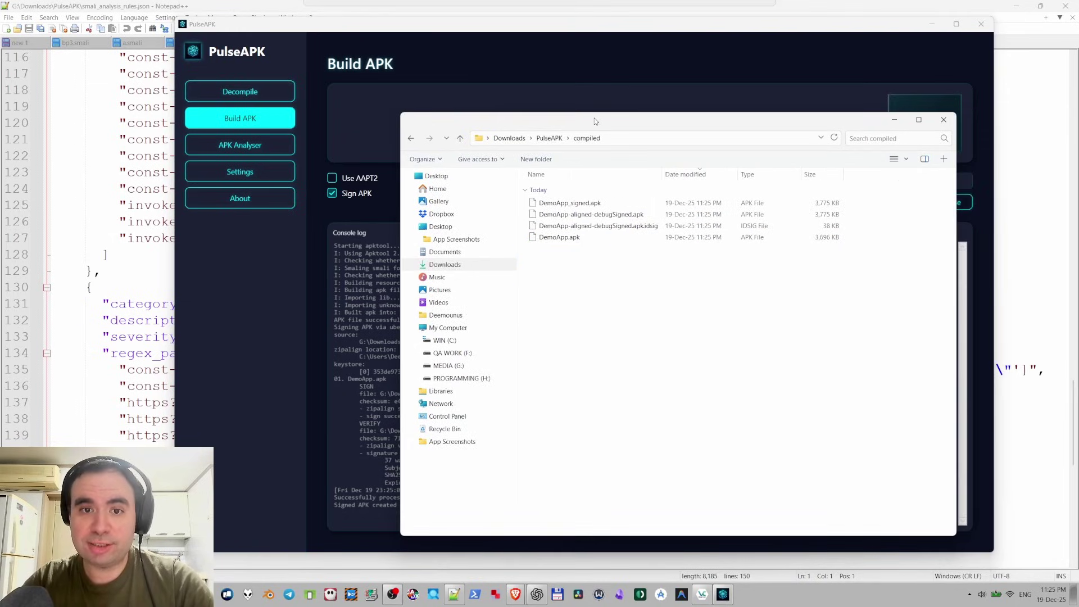
click(581, 238)
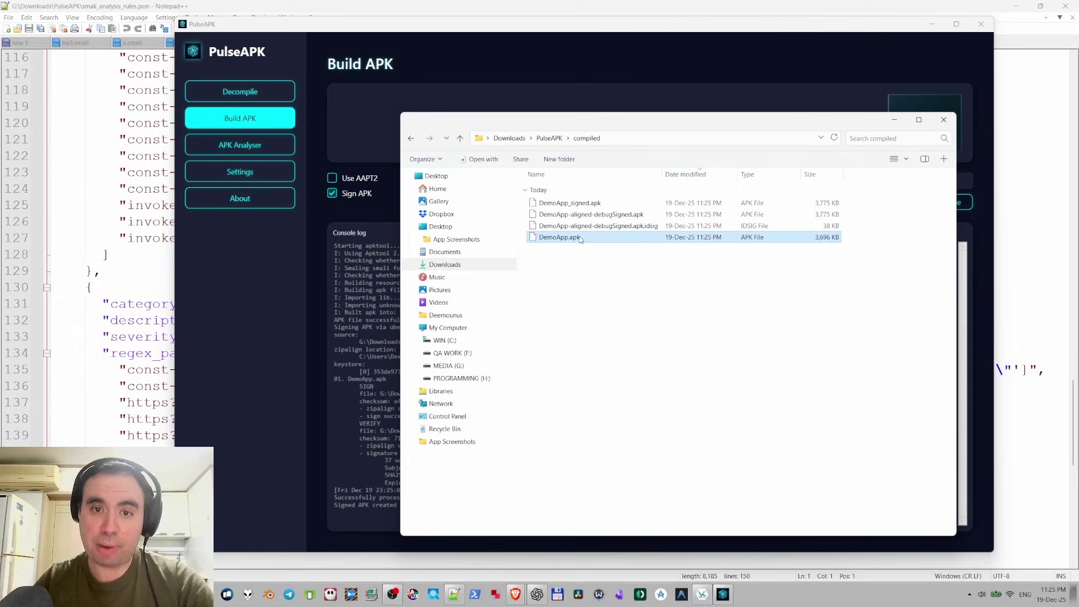
click(585, 204)
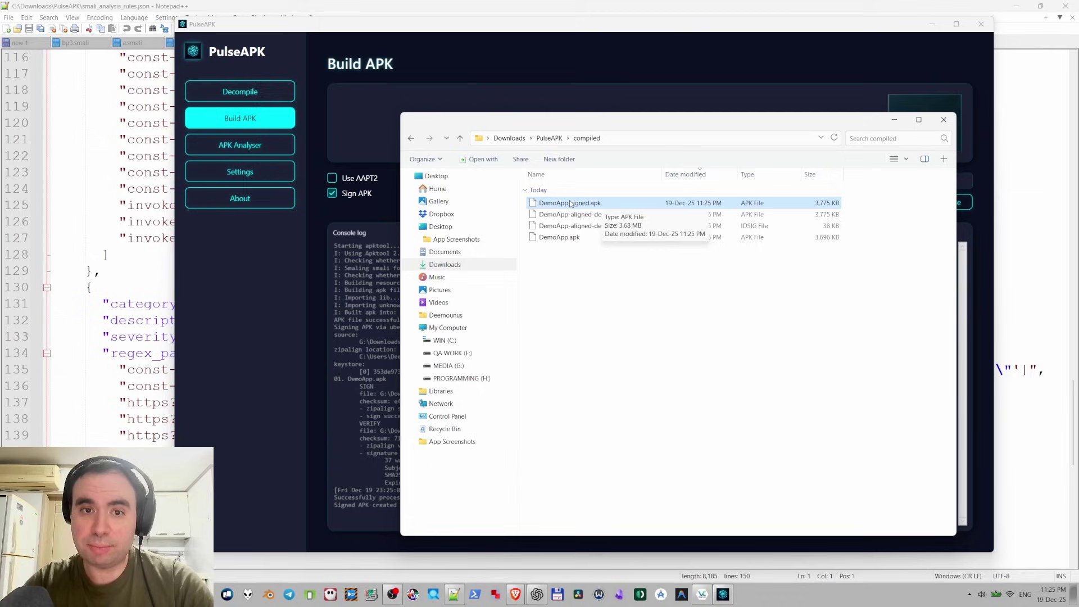
click(597, 215)
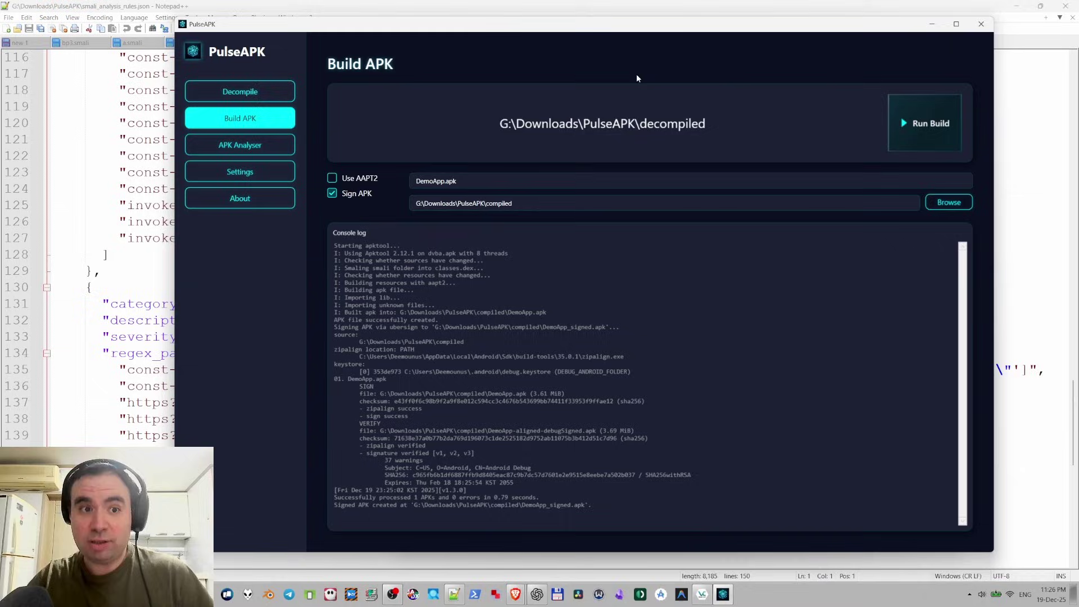
- Open the APK Analyser page, showing an empty console log
click(240, 145)
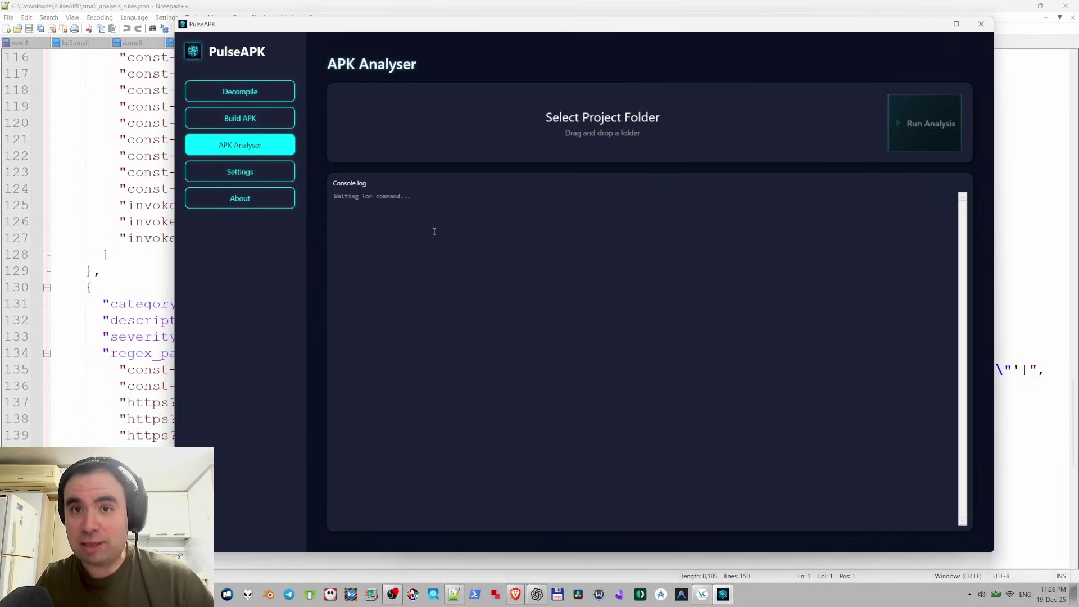